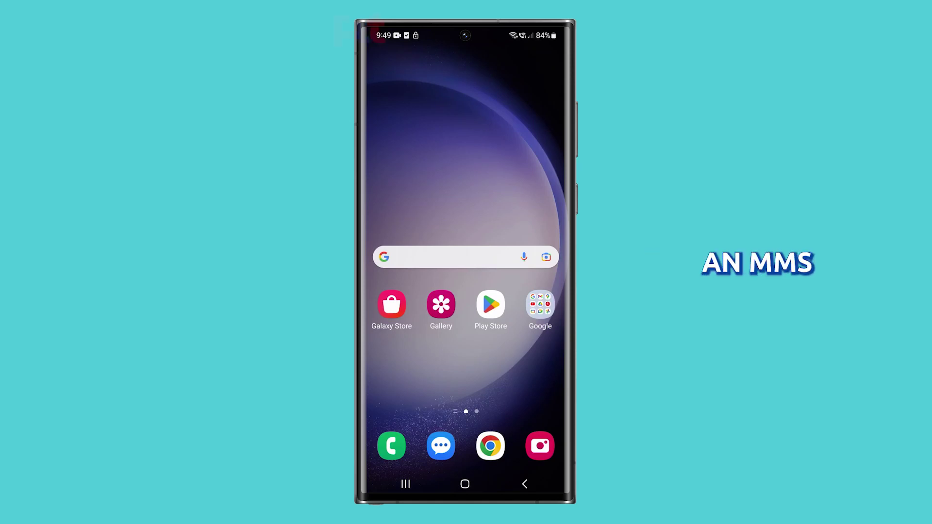
# - Browse the Play Store's ranked free games chart, then return to the home screen
pyautogui.click(495, 305)
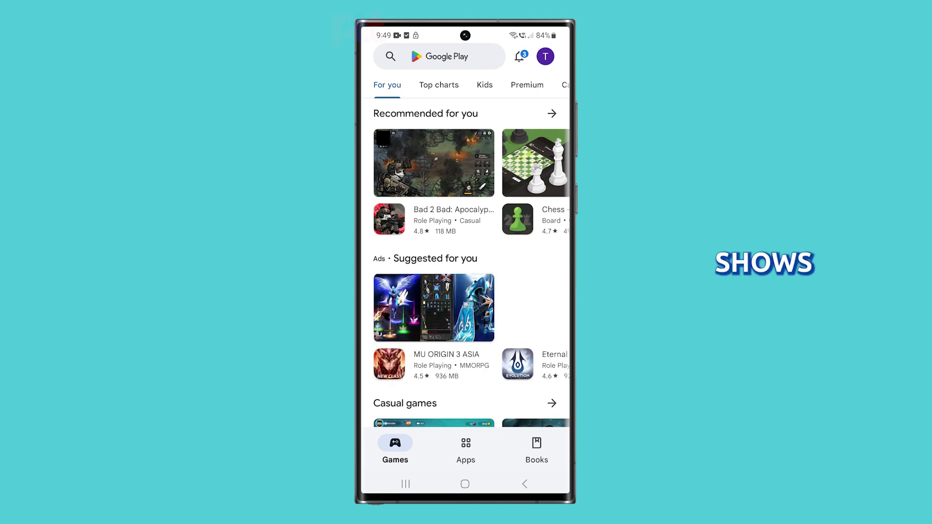
pyautogui.click(438, 85)
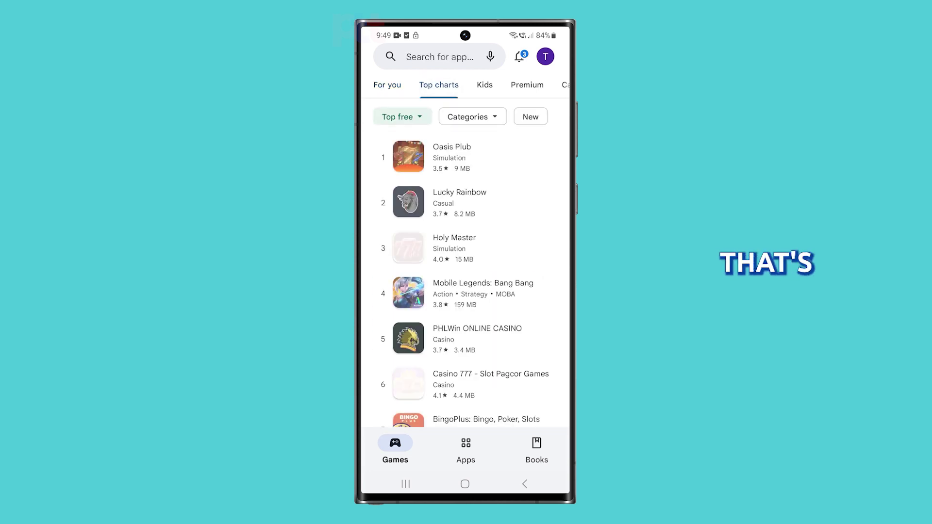
pyautogui.click(465, 484)
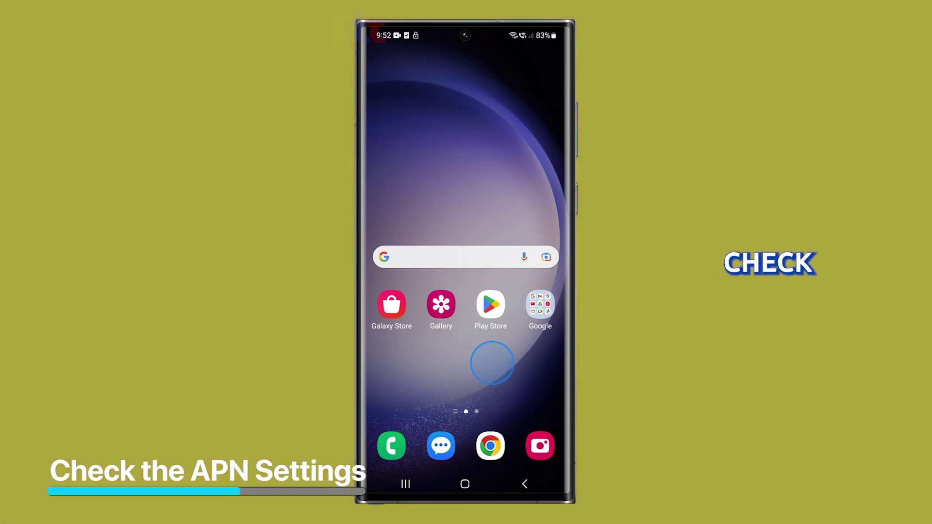
# - From the app drawer, go to Settings > Connections > Mobile networks > Access Point Names
pyautogui.moveTo(492, 362); pyautogui.dragTo(491, 182)
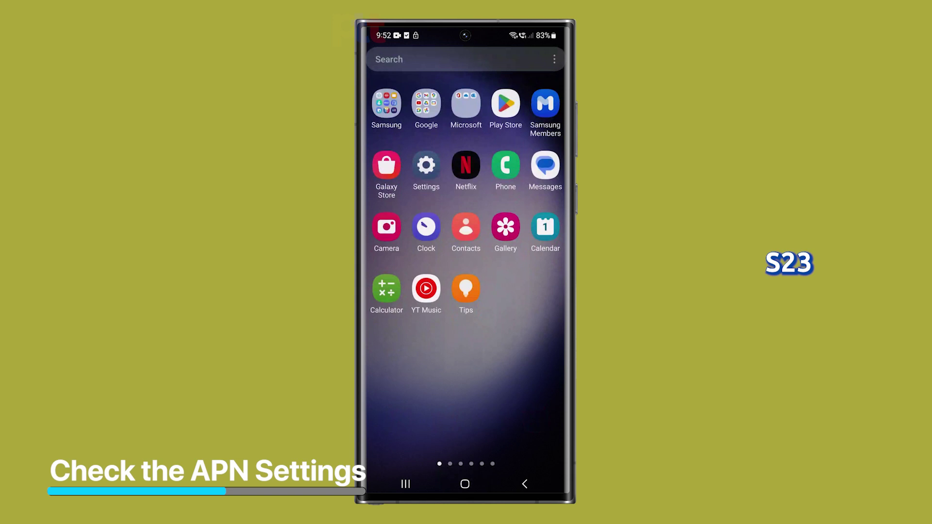
pyautogui.click(427, 165)
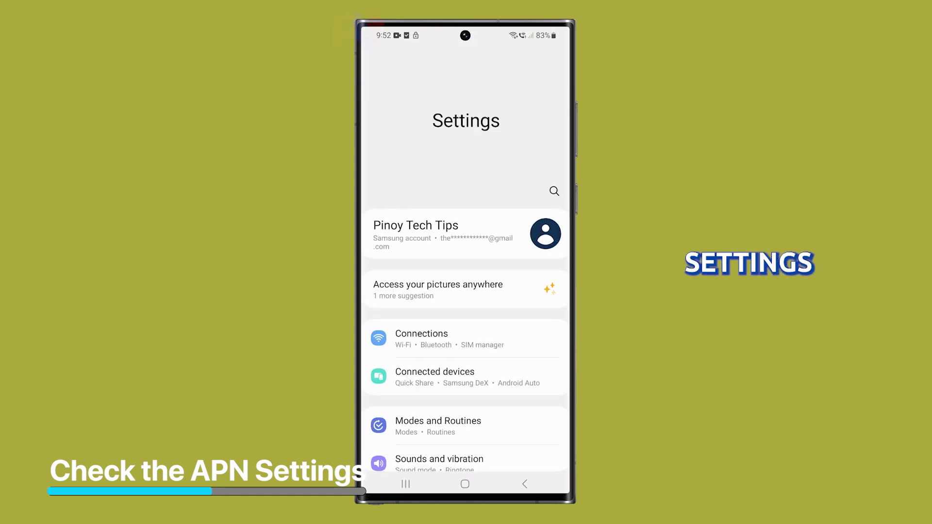
pyautogui.click(497, 341)
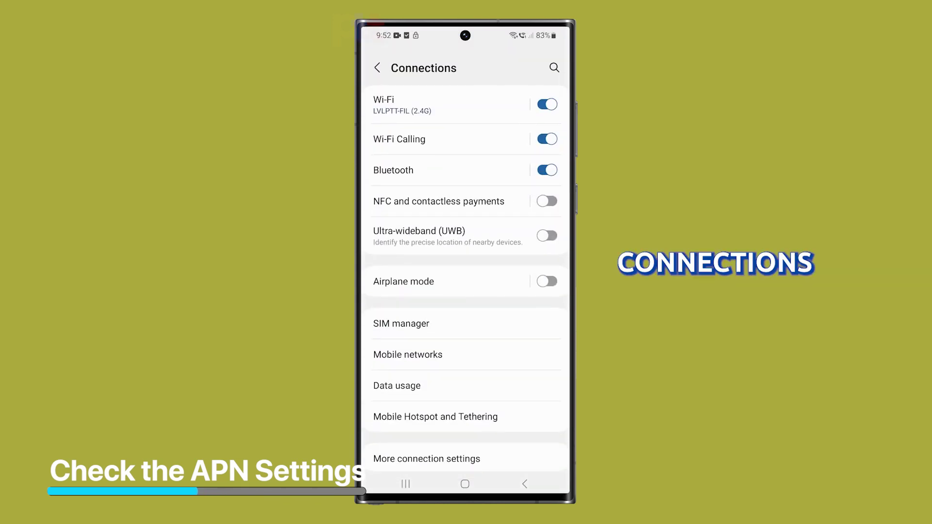
pyautogui.click(408, 355)
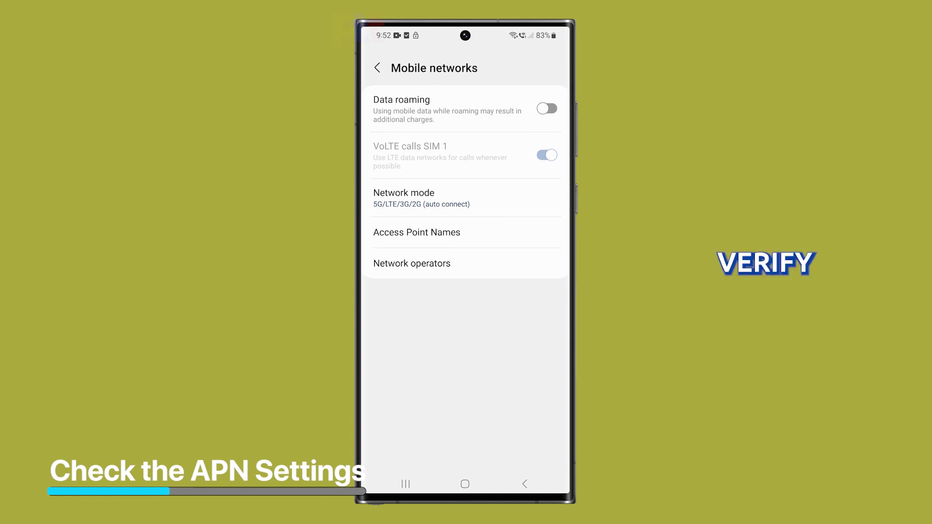
pyautogui.click(417, 232)
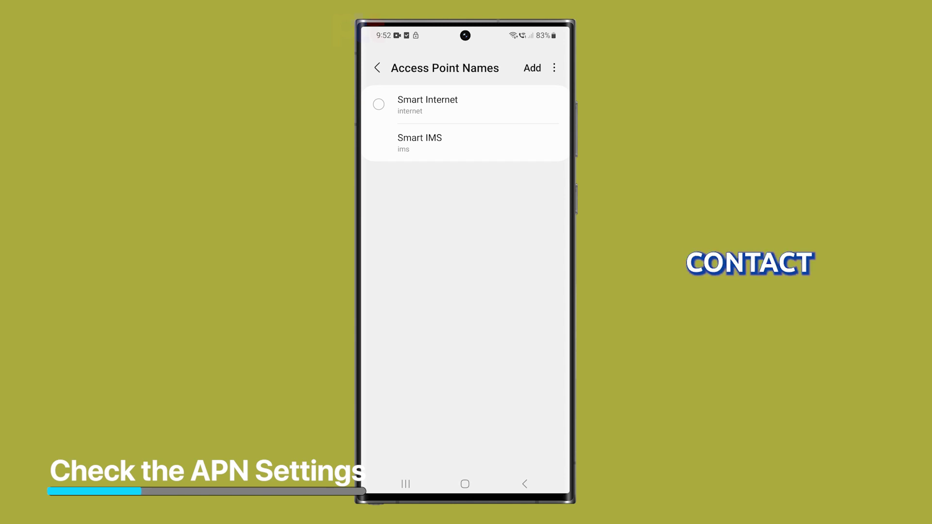
# - Open the Smart Internet access point and view its APN value 'internet' without changing it
pyautogui.click(424, 105)
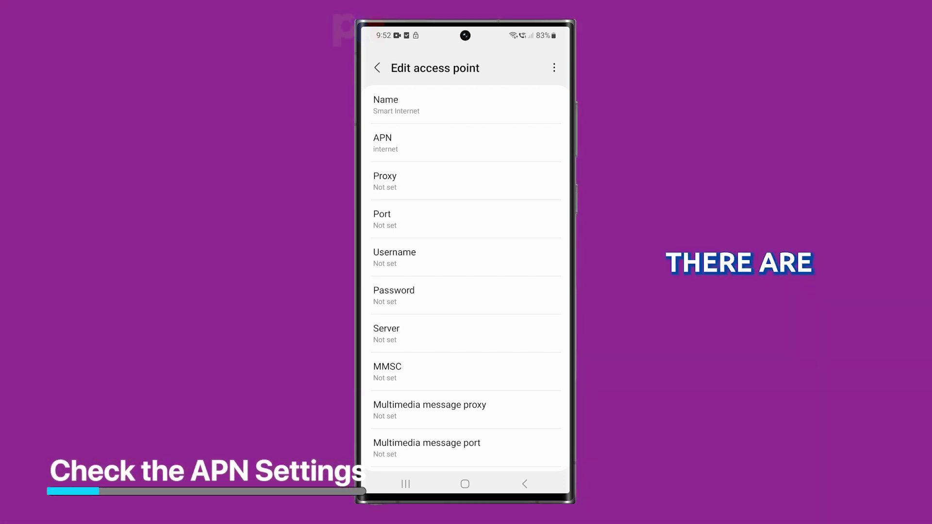
pyautogui.click(430, 144)
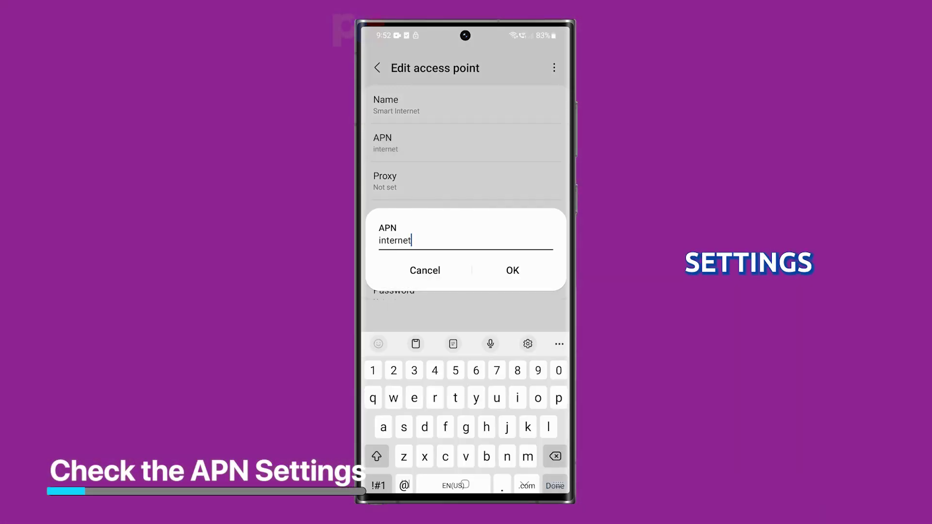
pyautogui.click(513, 275)
# - Scroll through the remaining Smart Internet fields, including MCC 515 and MNC 03, and back up
pyautogui.moveTo(491, 372); pyautogui.dragTo(507, 136)
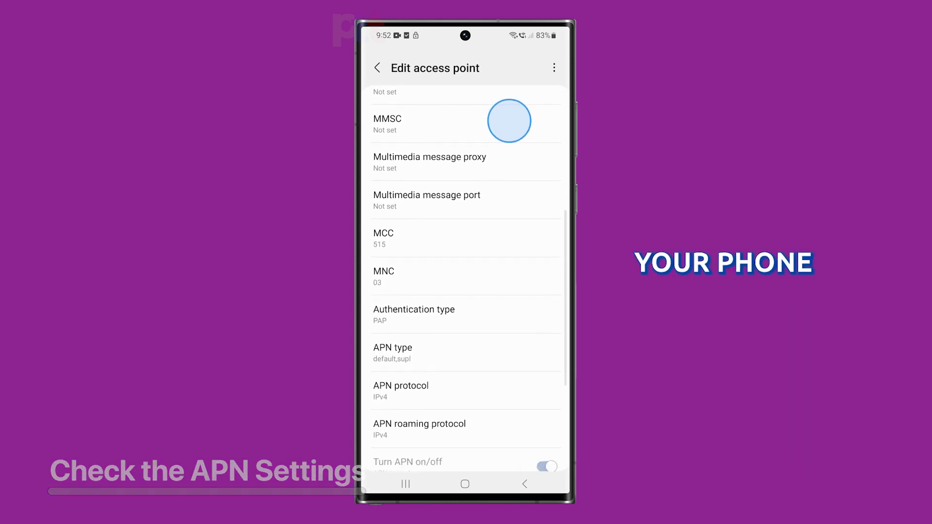
pyautogui.moveTo(507, 136); pyautogui.dragTo(510, 112)
pyautogui.moveTo(477, 397); pyautogui.dragTo(492, 211)
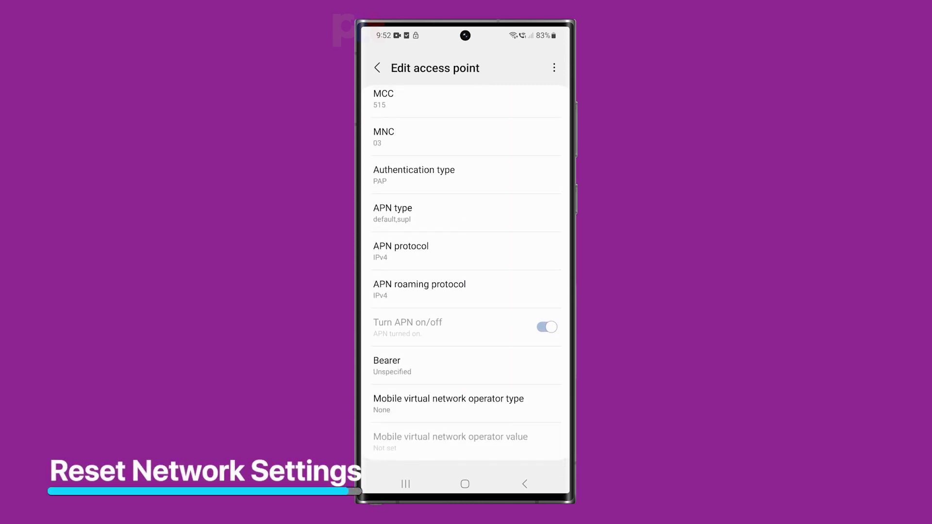
pyautogui.moveTo(485, 144); pyautogui.dragTo(481, 189)
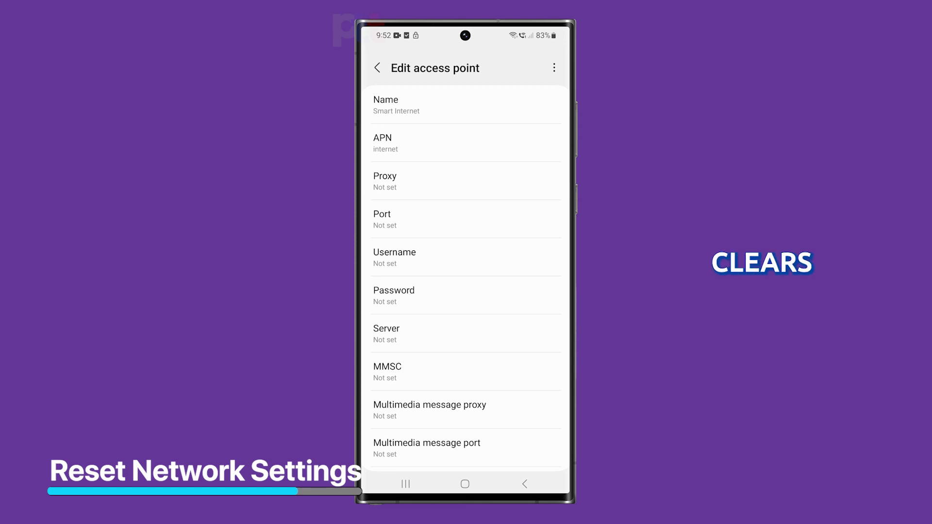
# - Show the recent-apps overview with Settings running, then dismiss it to the home screen
pyautogui.click(405, 484)
pyautogui.click(466, 398)
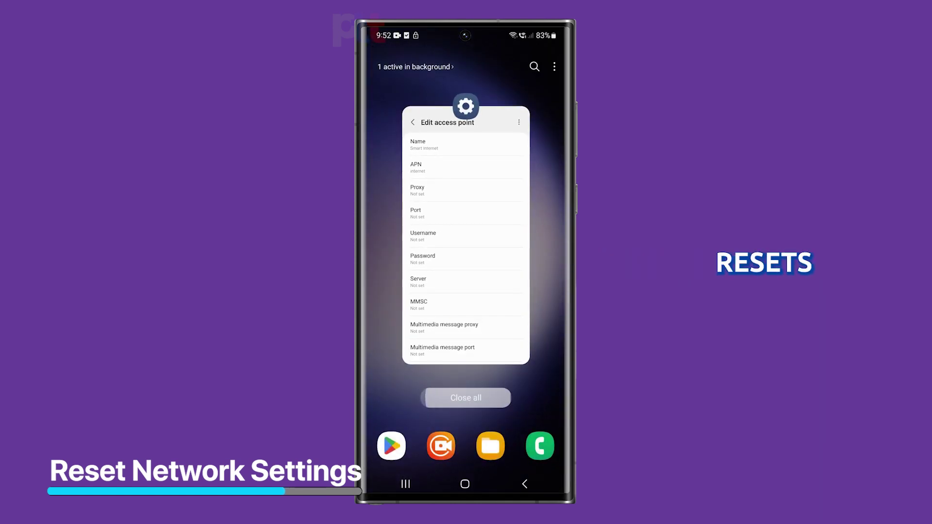